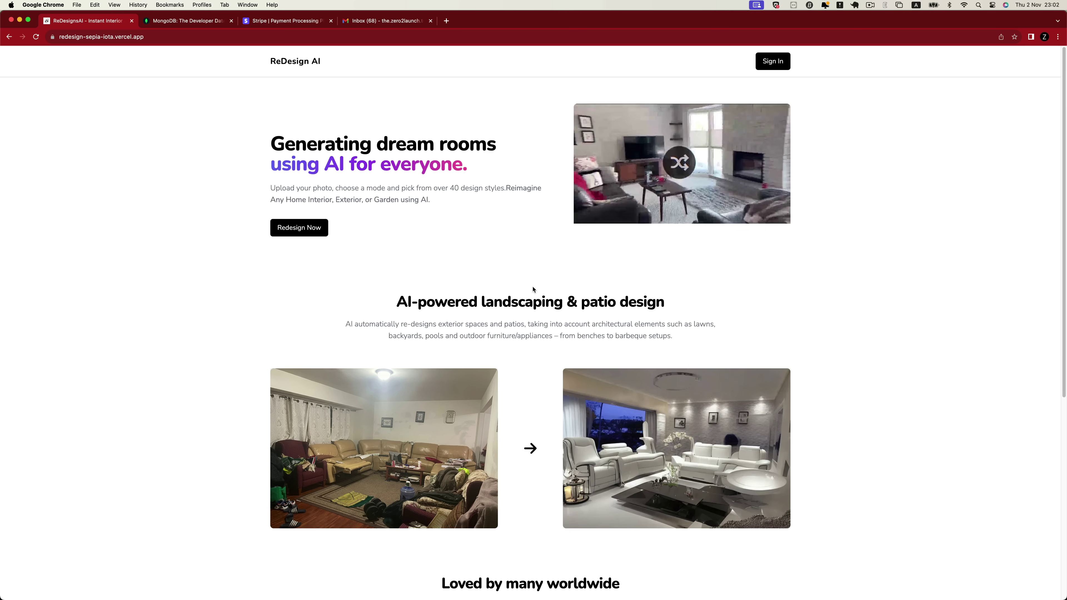
- Scroll down through the ReDesign AI landing page and back up to the top
{"action": "scroll", "coordinate": [533, 289], "scroll_direction": "down", "scroll_amount": 2}
{"action": "scroll", "coordinate": [533, 289], "scroll_direction": "down", "scroll_amount": 10}
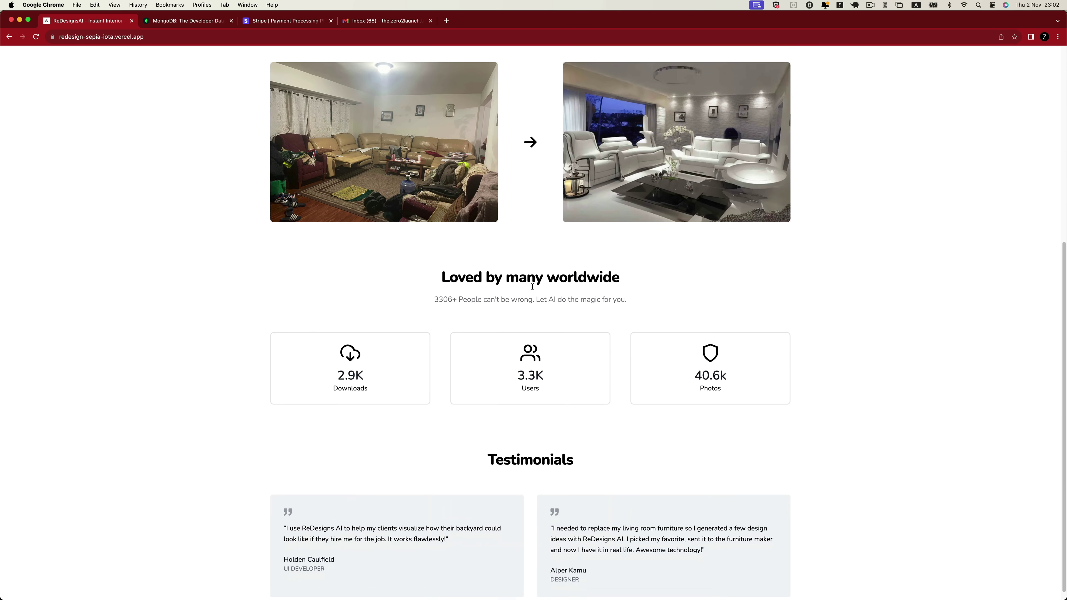
{"action": "scroll", "coordinate": [533, 288], "scroll_direction": "up", "scroll_amount": 12}
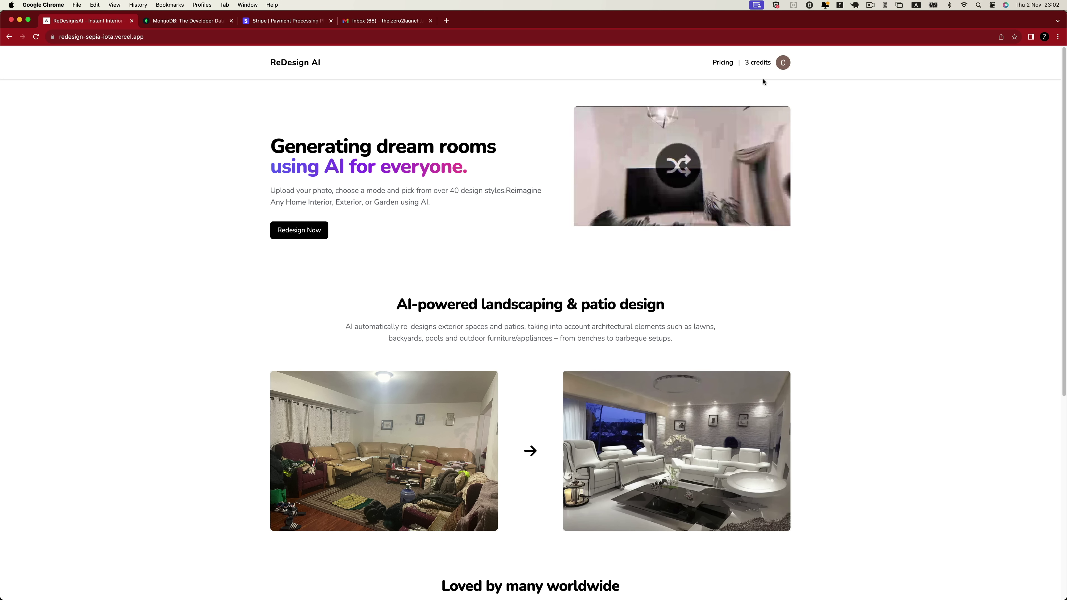
- Start checkout for the 30 Credits $9 package from the Pricing page
{"action": "left_click", "coordinate": [724, 67]}
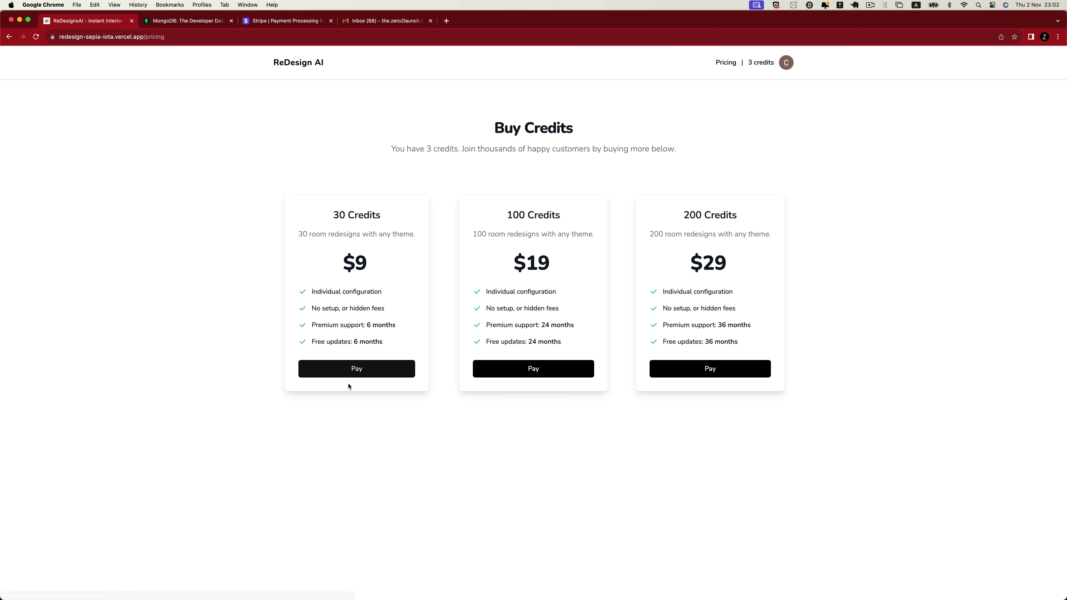
{"action": "left_click", "coordinate": [379, 376]}
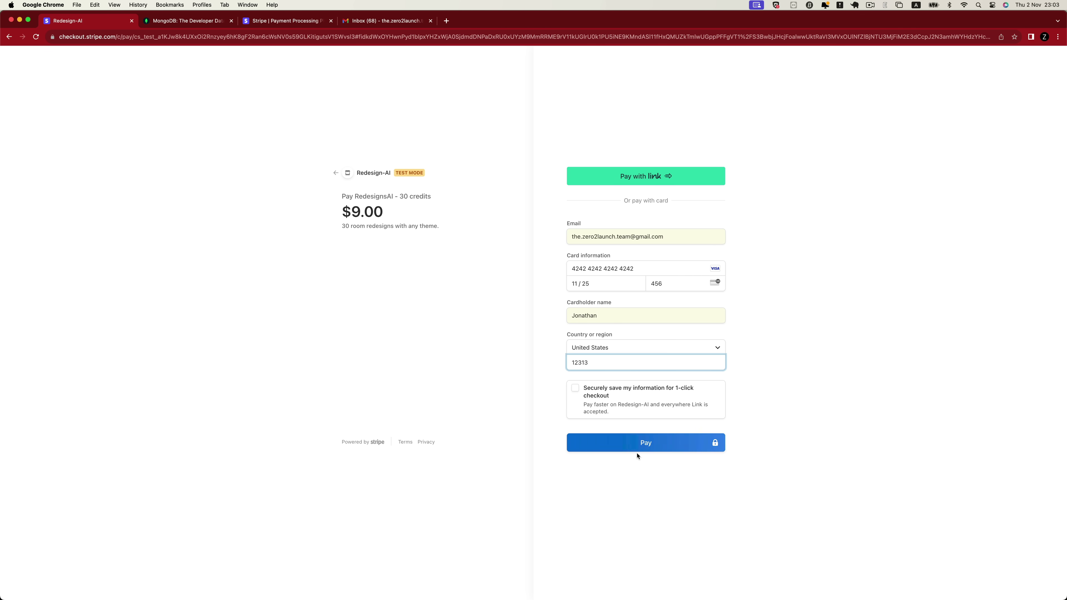
- Submit the $9.00 Stripe card payment for the 30-credit pack
{"action": "left_click", "coordinate": [638, 450]}
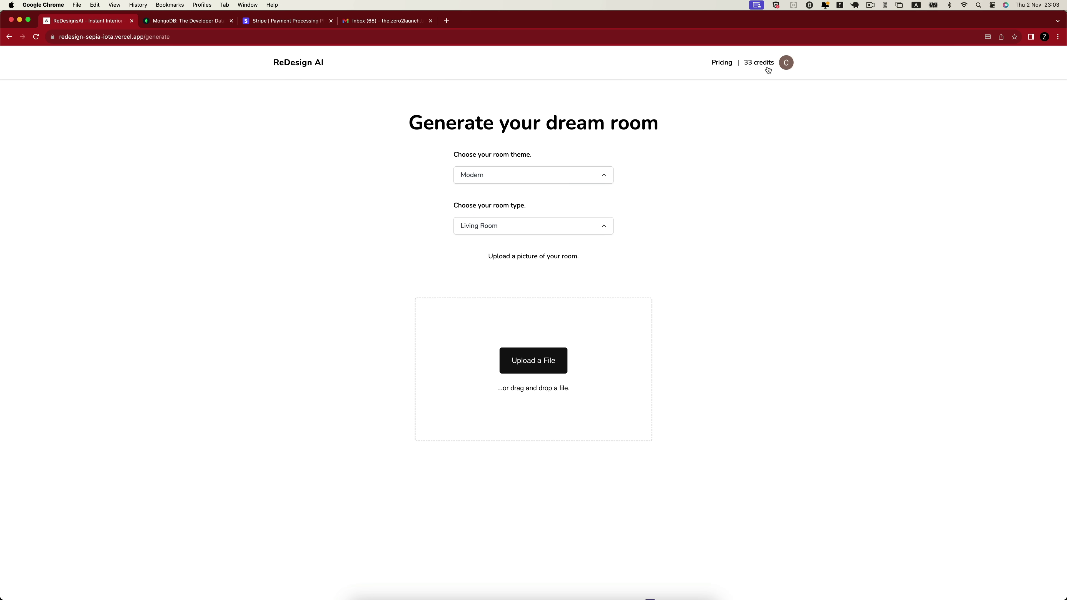
- Choose Minimalist theme and Living Room type, then upload and confirm original-pic.png
{"action": "left_click", "coordinate": [603, 182]}
{"action": "left_click", "coordinate": [582, 207]}
{"action": "left_click", "coordinate": [581, 225]}
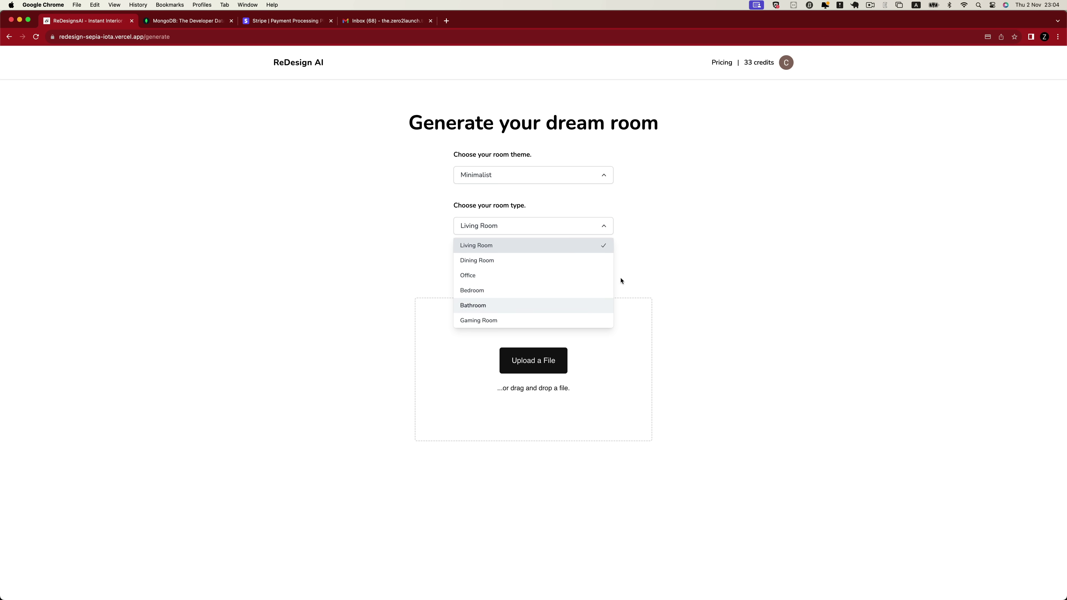
{"action": "left_click", "coordinate": [674, 264]}
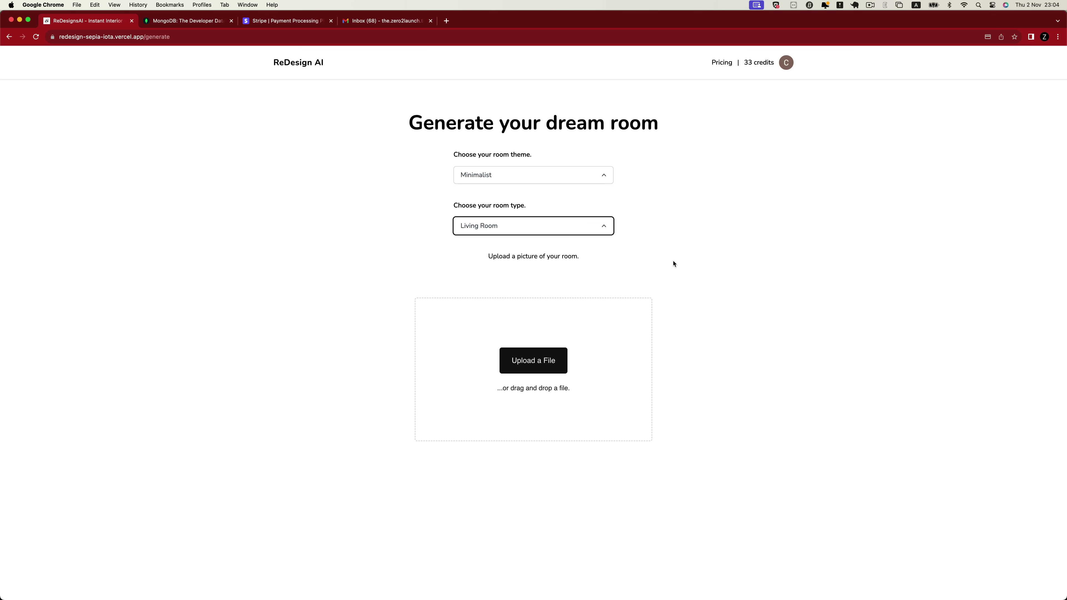
{"action": "left_click", "coordinate": [672, 263]}
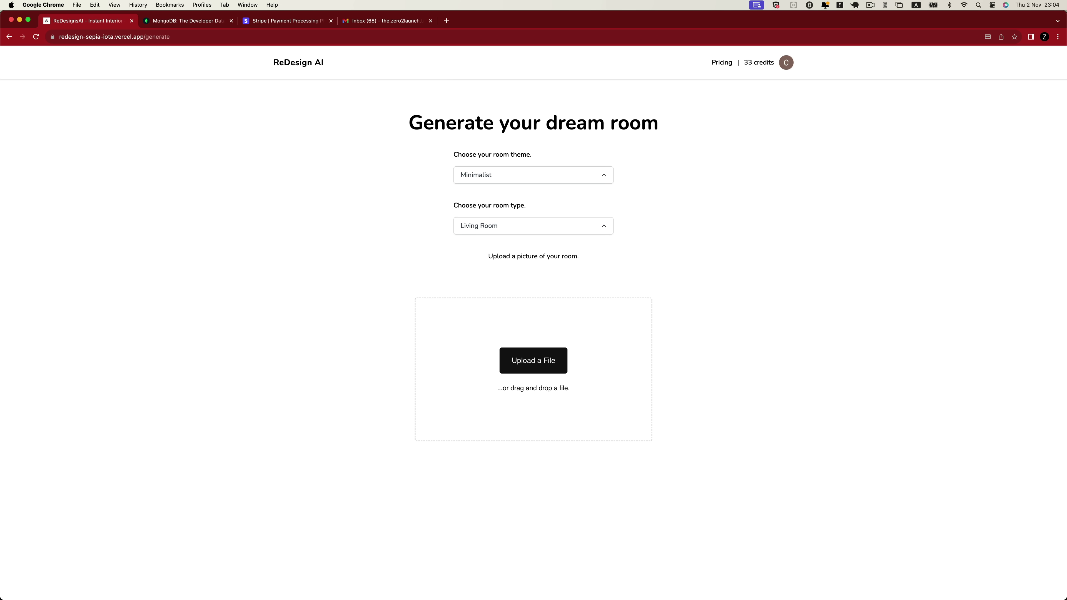
{"action": "left_click_drag", "start_coordinate": [295, 278], "coordinate": [469, 338]}
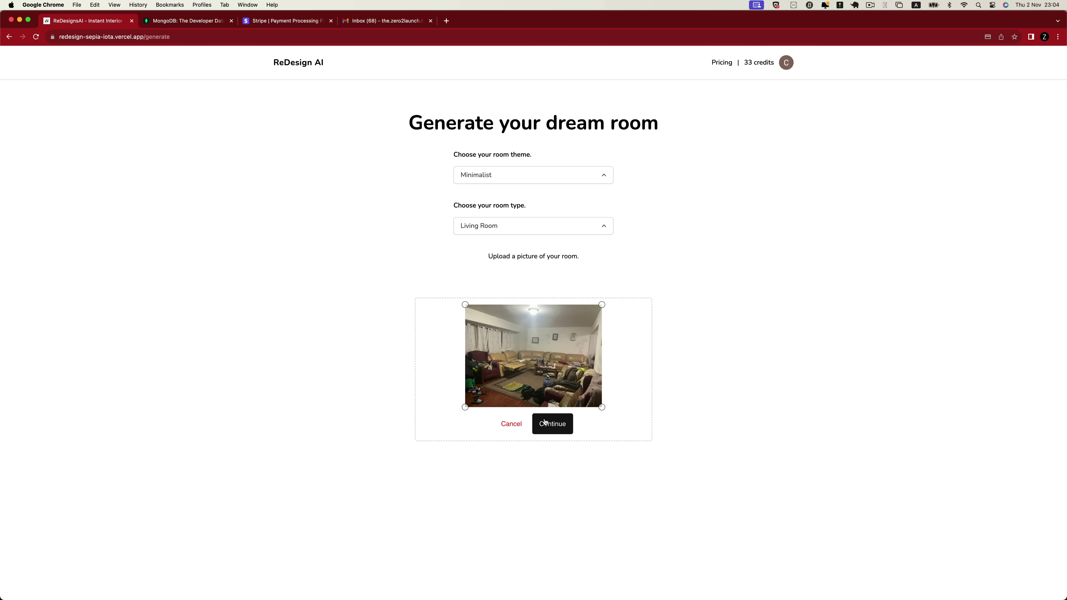
{"action": "left_click", "coordinate": [549, 428]}
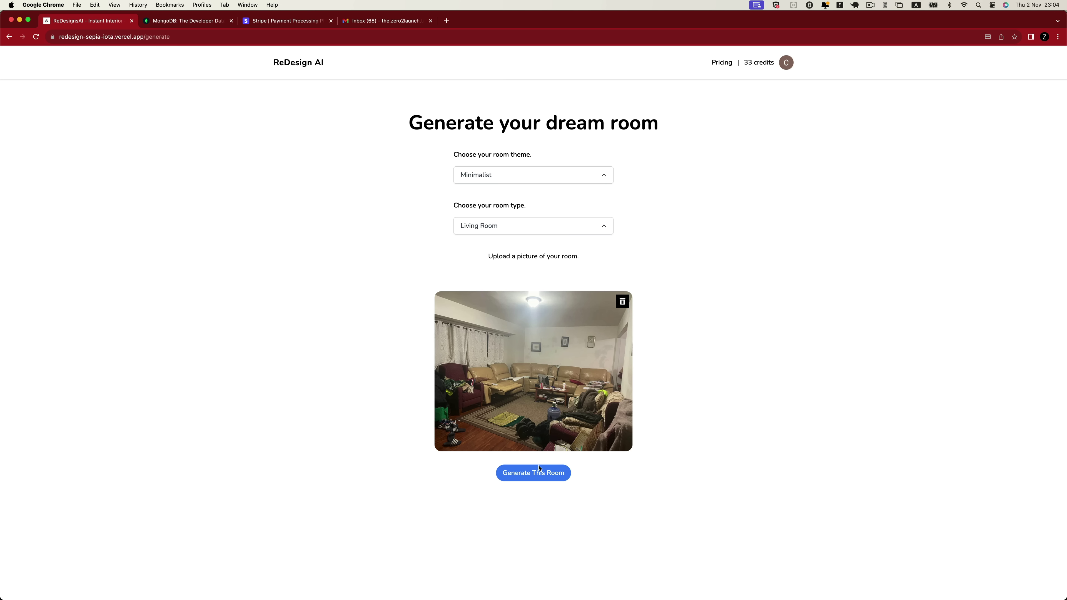
- Generate the minimalist living-room redesign and compare it to the original with the before/after slider
{"action": "left_click", "coordinate": [532, 476]}
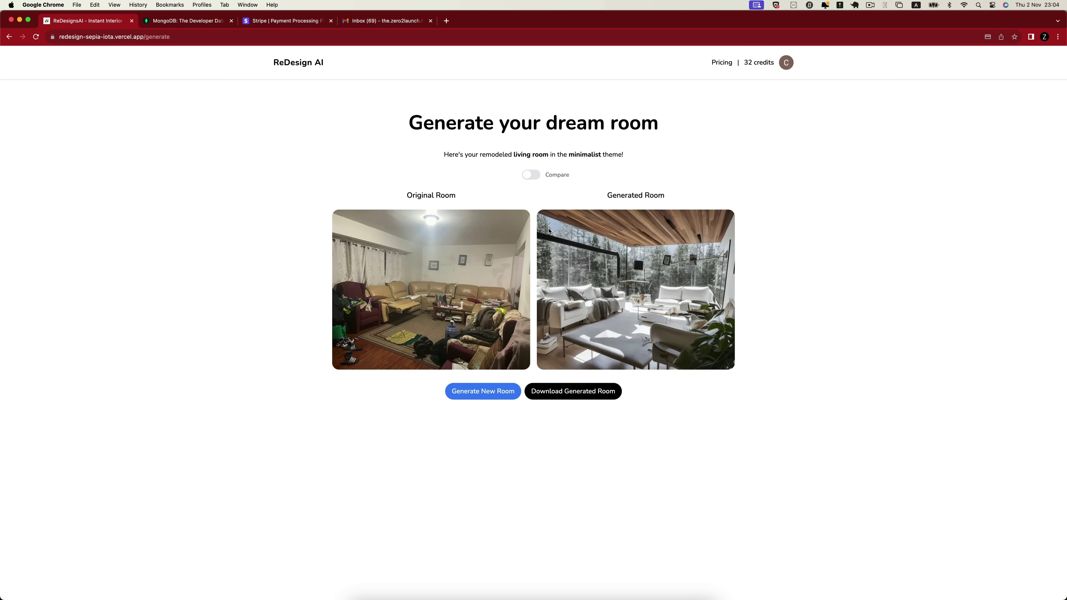
{"action": "left_click", "coordinate": [531, 175]}
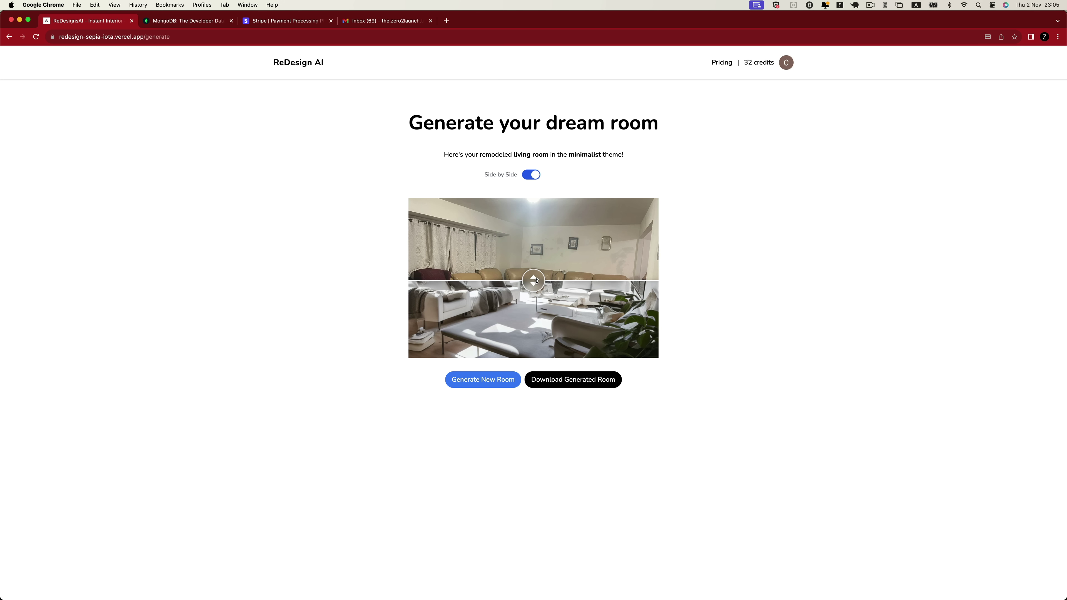
{"action": "mouse_move", "coordinate": [537, 280]}
{"action": "left_mouse_down"}
{"action": "mouse_move", "coordinate": [535, 352]}
{"action": "mouse_move", "coordinate": [537, 199]}
{"action": "mouse_move", "coordinate": [552, 294]}
{"action": "mouse_move", "coordinate": [555, 283]}
{"action": "left_mouse_up"}
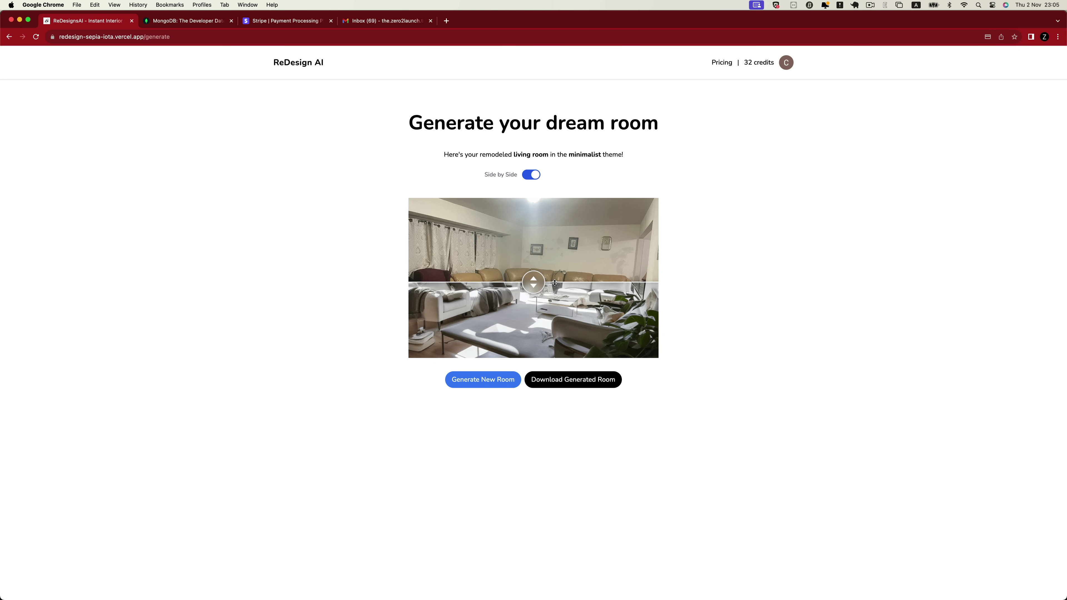
- Download the generated room as original-pic-new (1).png, view it in Preview, then switch to Simulator
{"action": "left_click", "coordinate": [560, 383]}
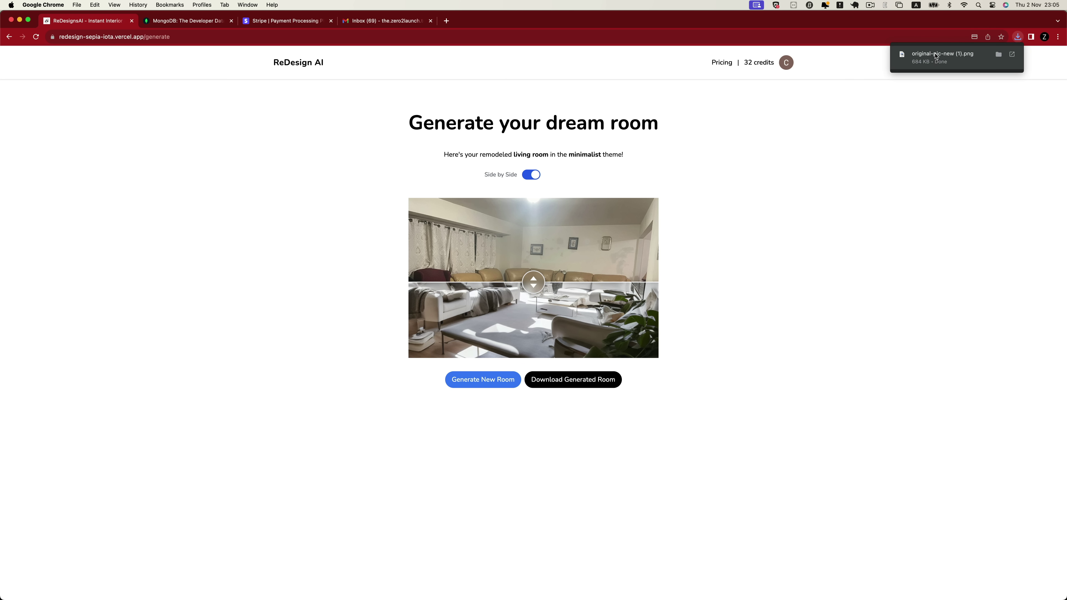
{"action": "left_click", "coordinate": [935, 63]}
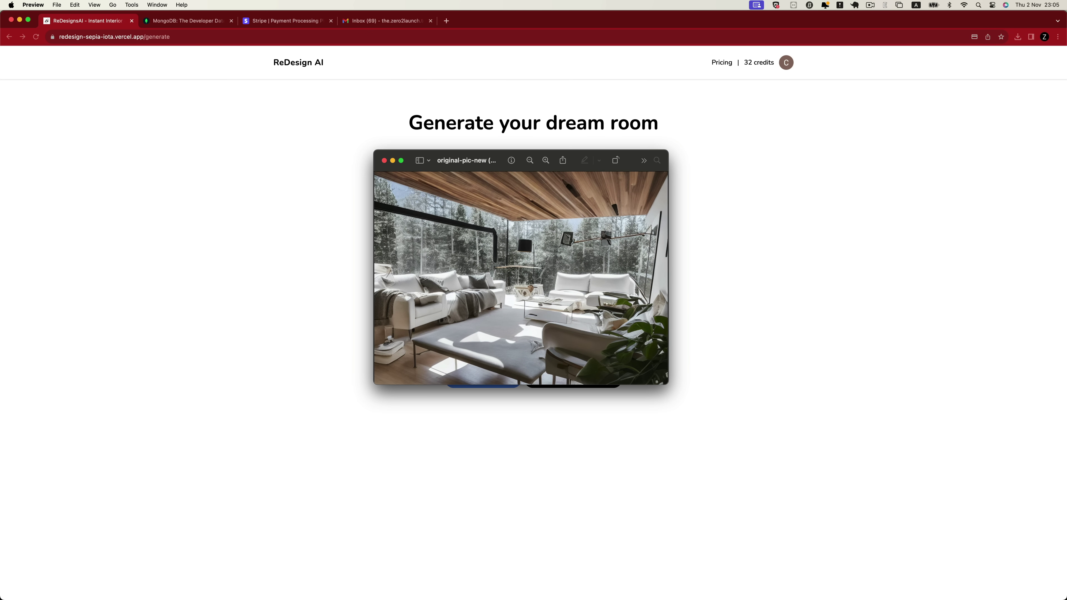
{"action": "left_click", "coordinate": [384, 161]}
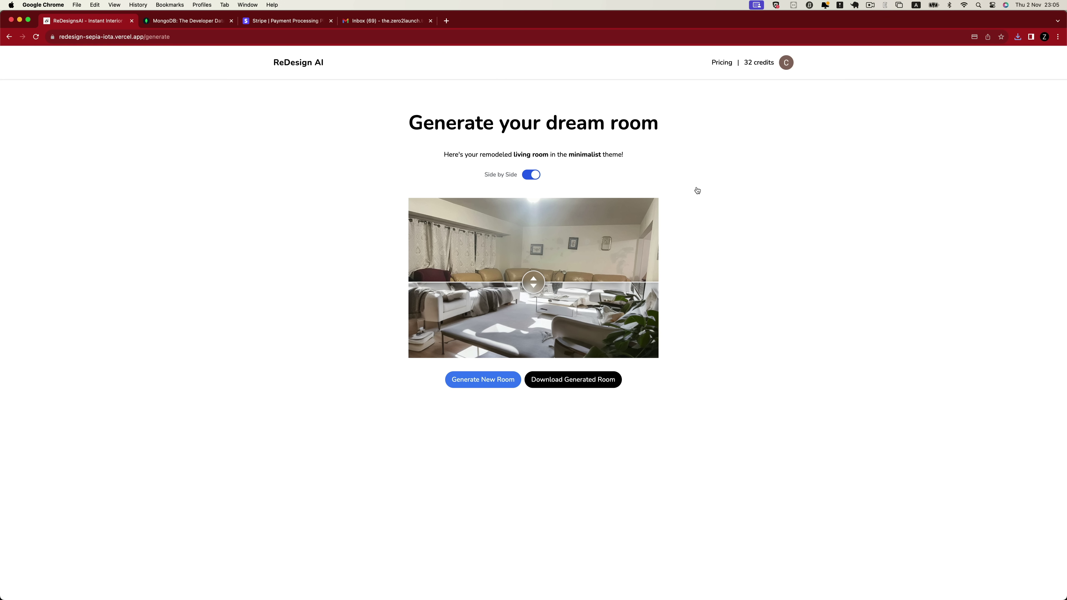
{"action": "key", "text": "super+Tab"}
- In the RedesignAI iPhone app, generate a Christmas-style redesign of the living-room photo
{"action": "left_click", "coordinate": [526, 242]}
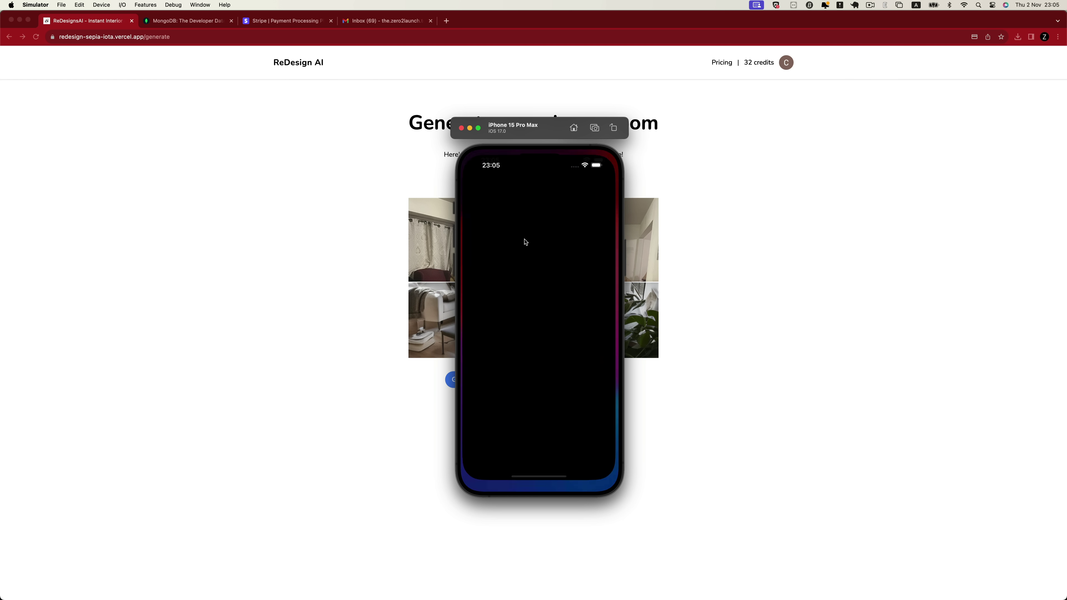
{"action": "left_click", "coordinate": [601, 320]}
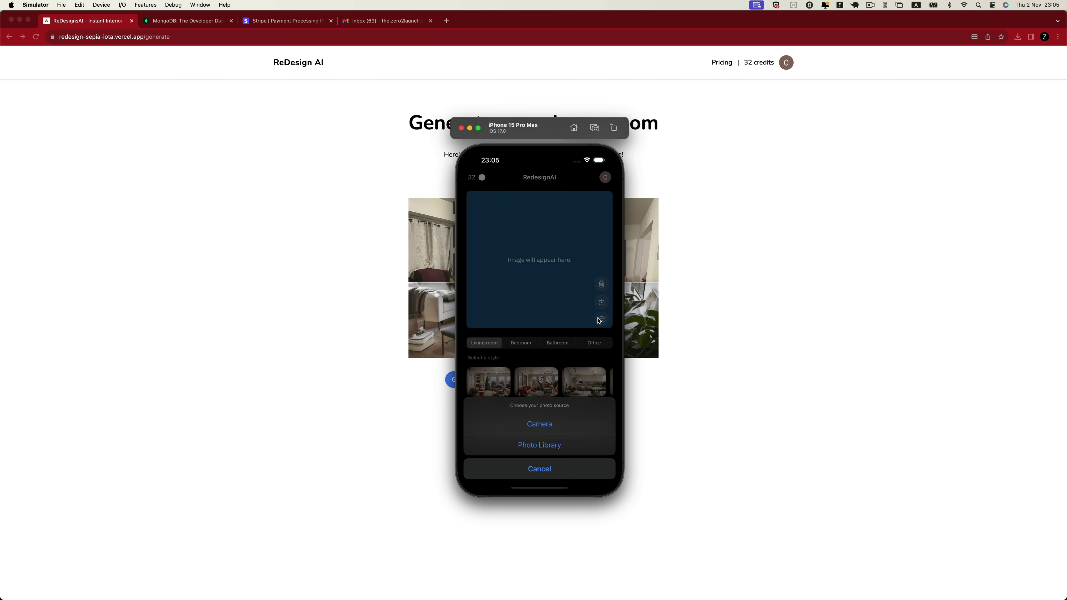
{"action": "left_click", "coordinate": [551, 444]}
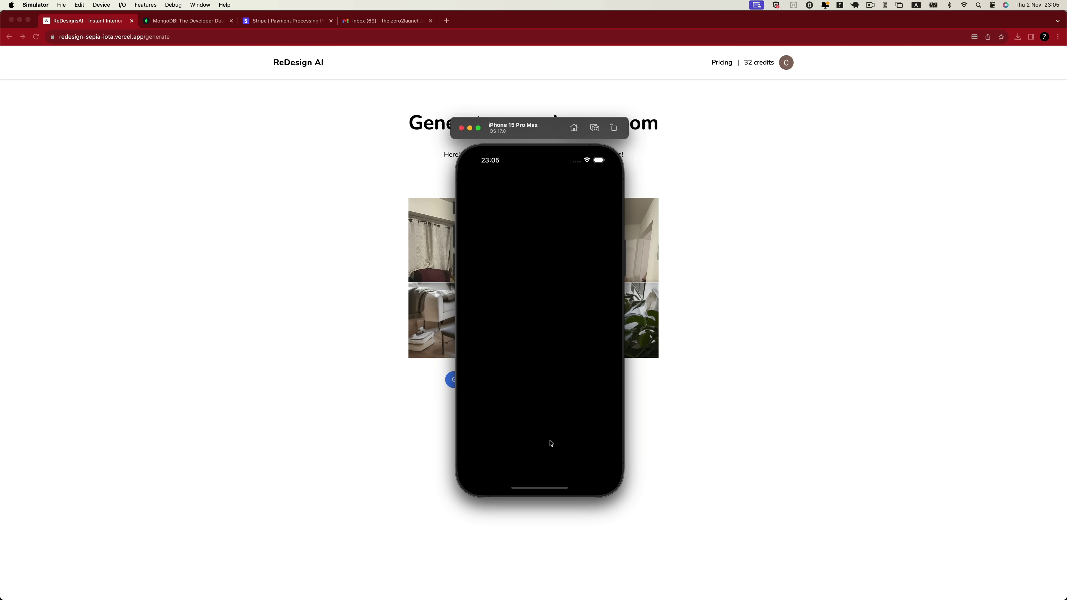
{"action": "left_click", "coordinate": [488, 280]}
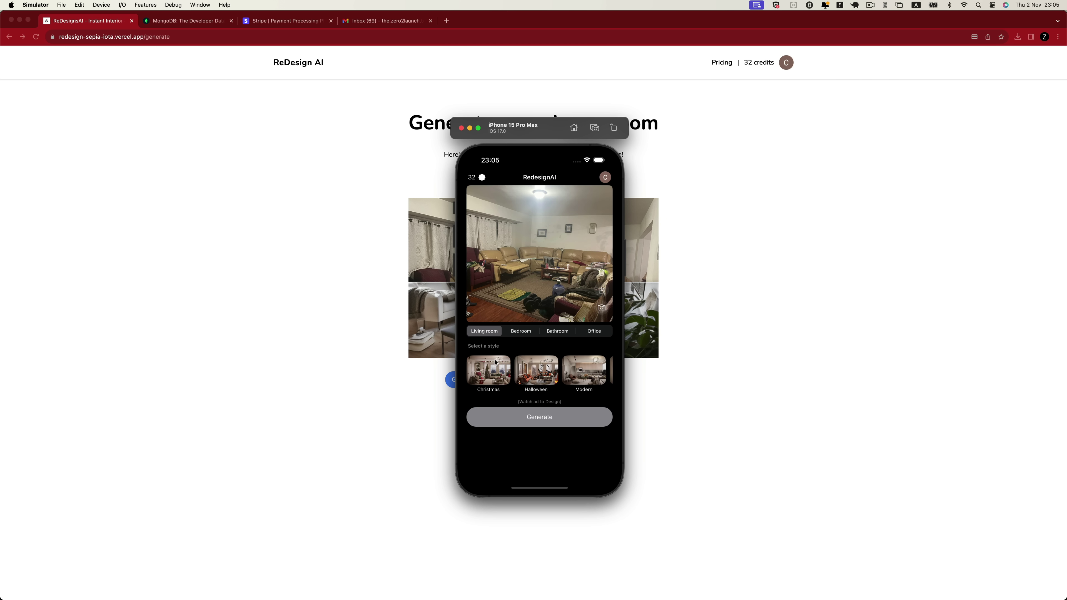
{"action": "left_click", "coordinate": [492, 372]}
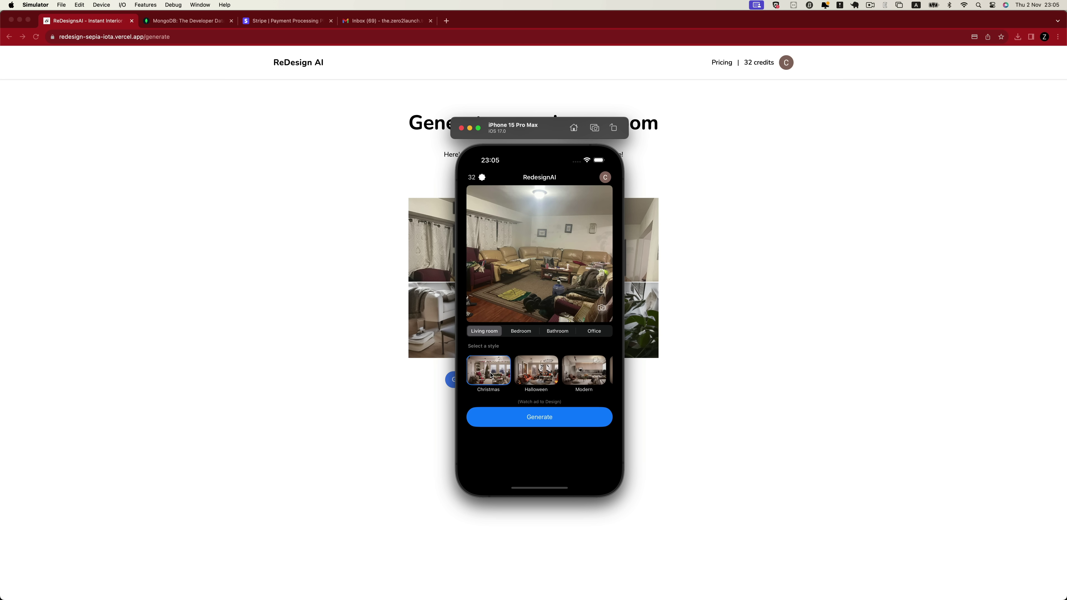
{"action": "left_click", "coordinate": [541, 418]}
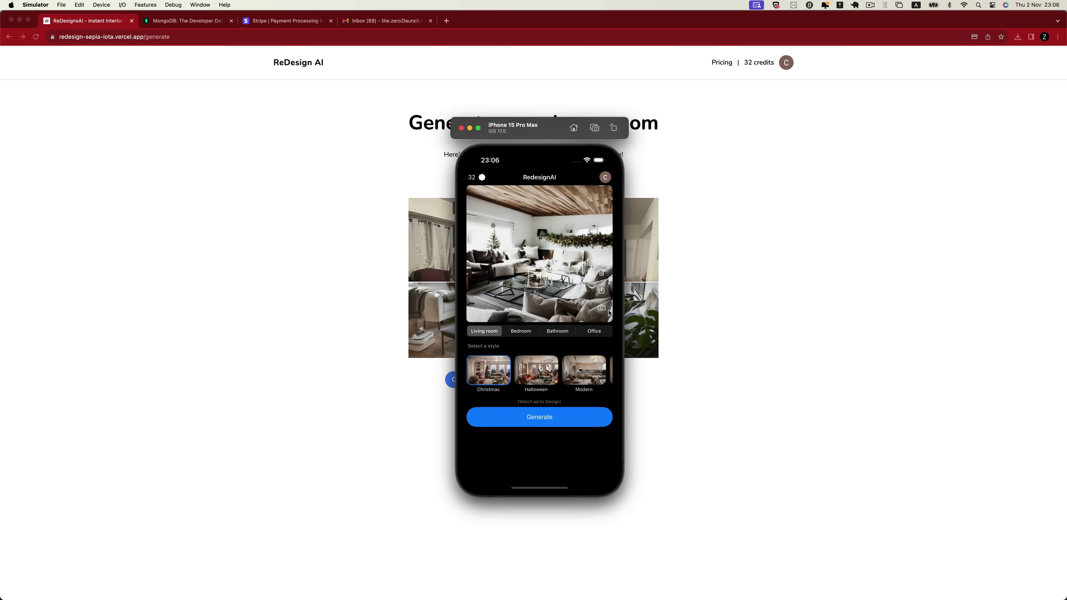
- Save the generated room to Photos, view it there, then return to the browser
{"action": "left_click", "coordinate": [602, 291]}
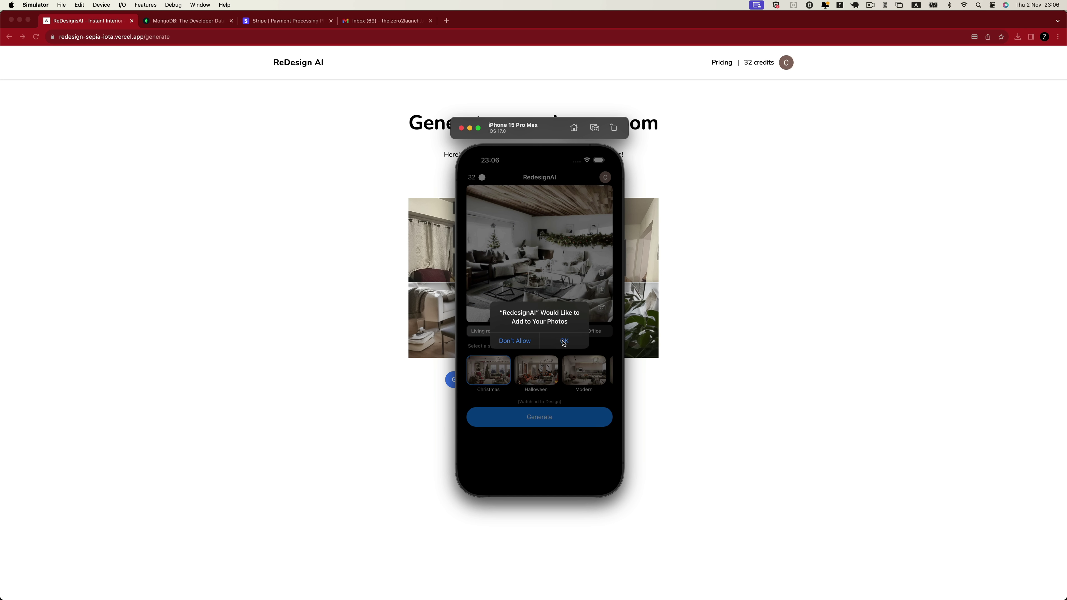
{"action": "left_click", "coordinate": [564, 341]}
{"action": "left_click_drag", "start_coordinate": [540, 488], "coordinate": [539, 257]}
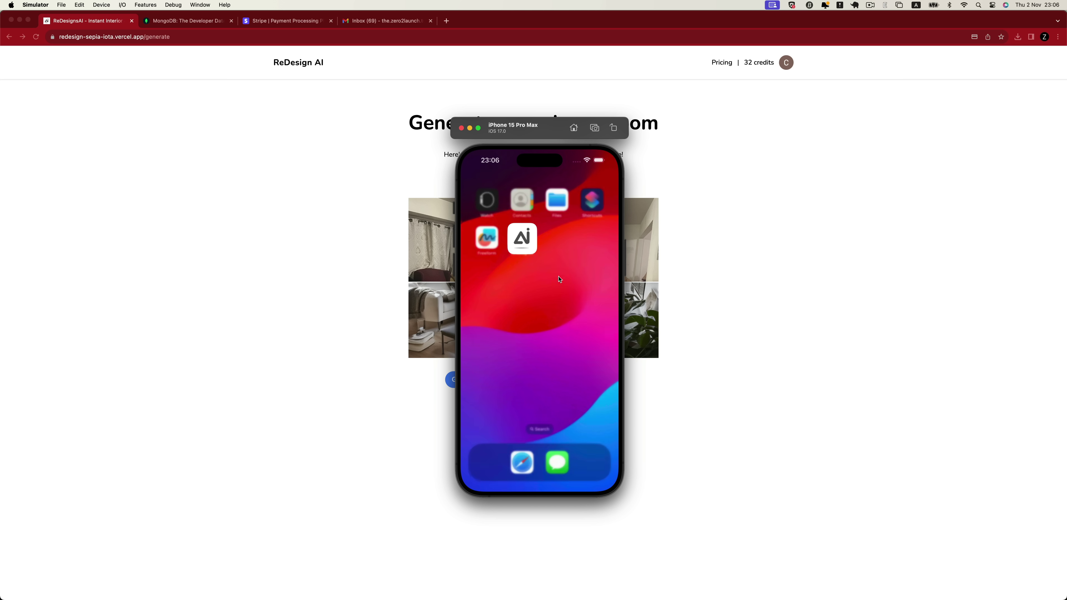
{"action": "left_click", "coordinate": [526, 277]}
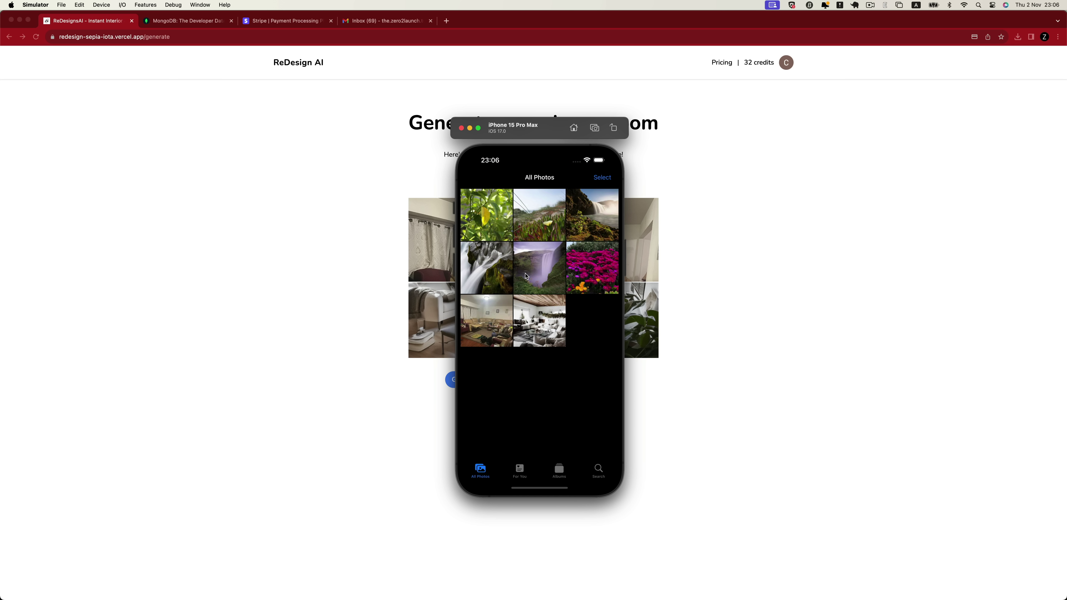
{"action": "left_click", "coordinate": [539, 326]}
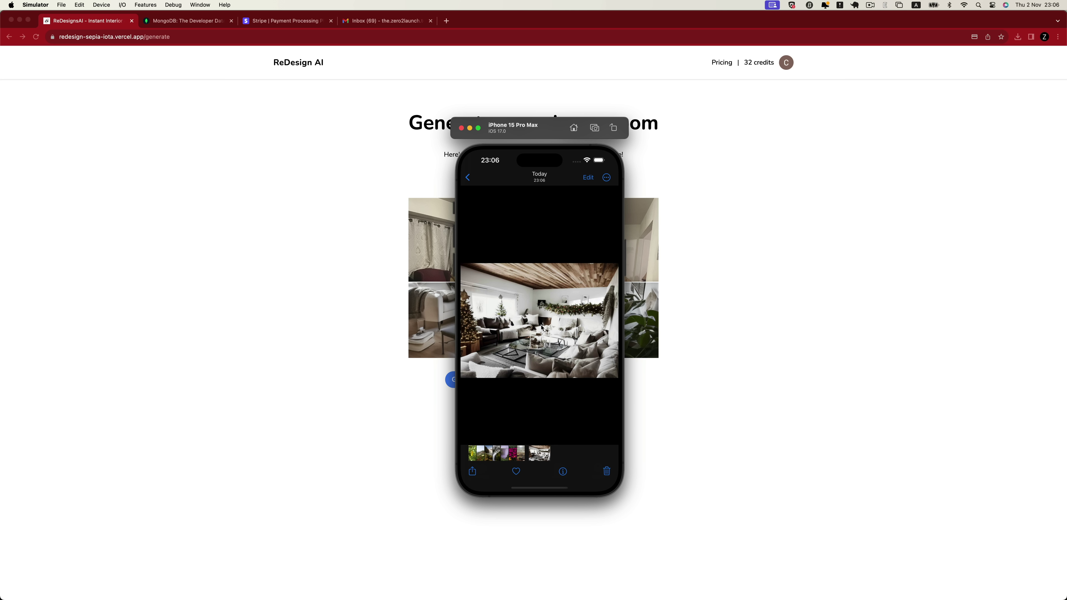
{"action": "left_click", "coordinate": [822, 285]}
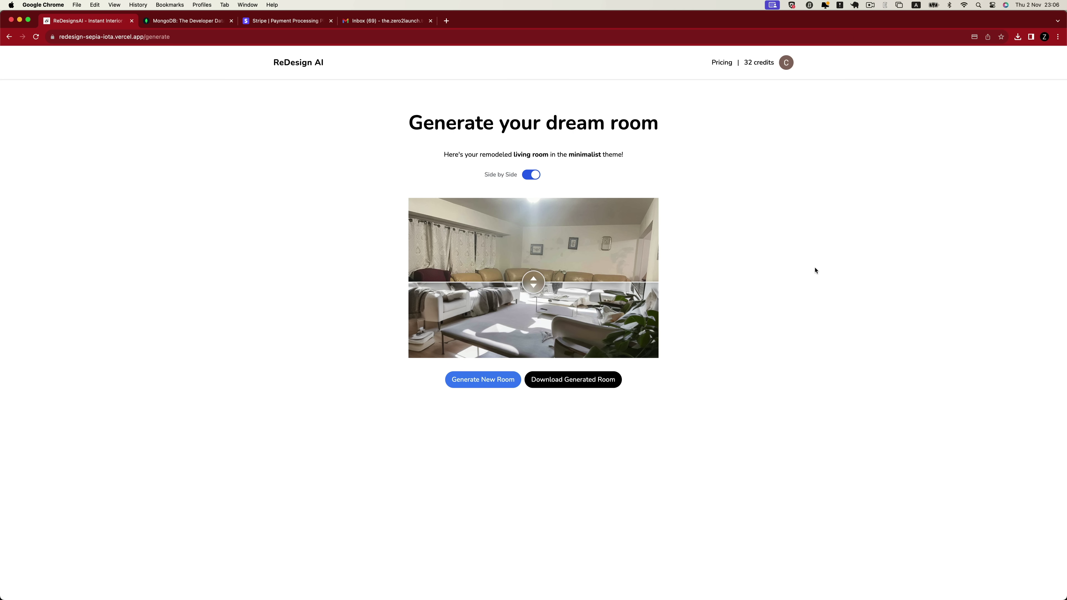
- Reload to show 31 credits, view the two redesigns in My Rooms, then switch to Gmail
{"action": "key", "text": "super+r"}
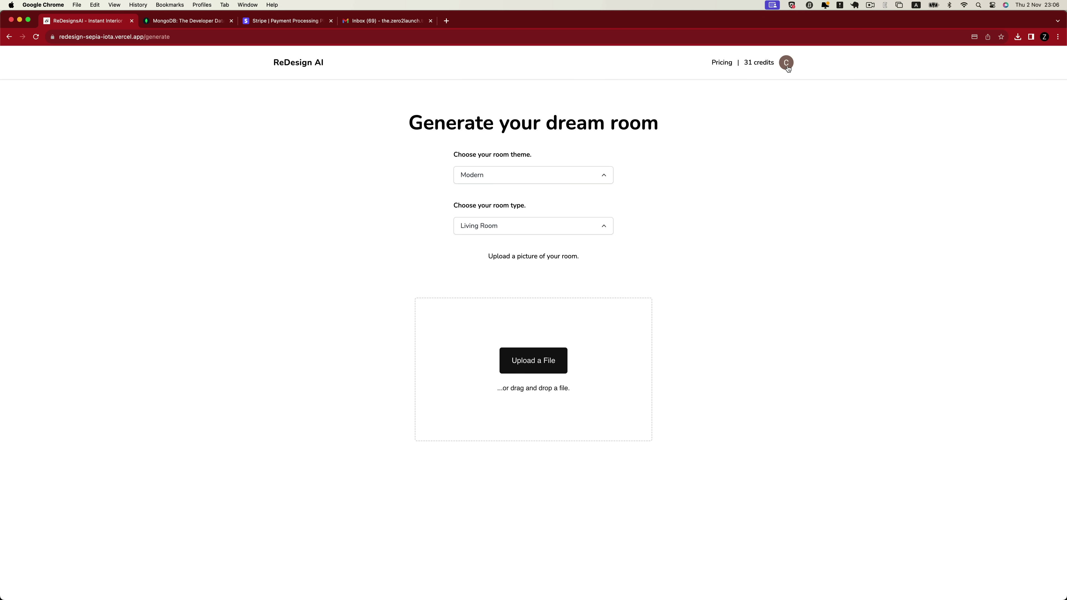
{"action": "left_click", "coordinate": [787, 67]}
{"action": "left_click", "coordinate": [768, 89]}
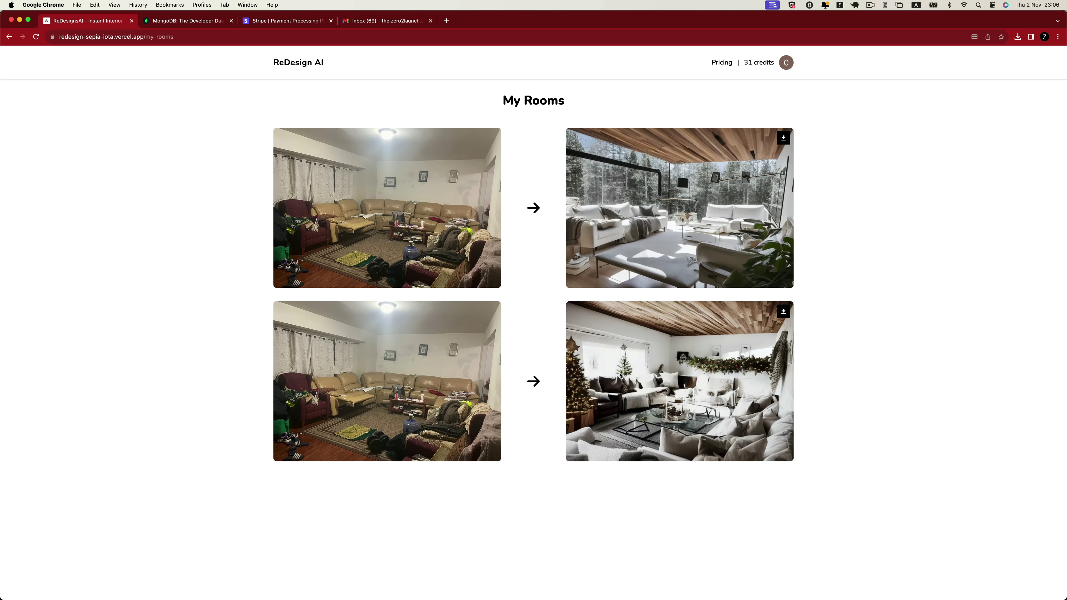
{"action": "left_click", "coordinate": [391, 26]}
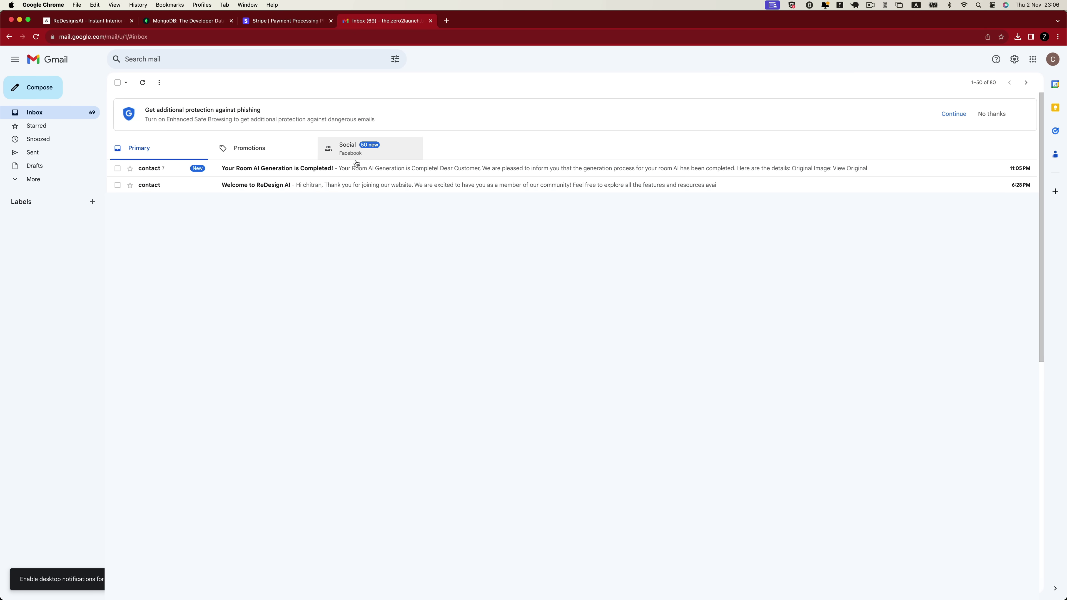
- Open the 'Your Room AI Generation is Completed!' email, expand the 11:04 and 11:05 PM messages, return to My Rooms
{"action": "left_click", "coordinate": [240, 170]}
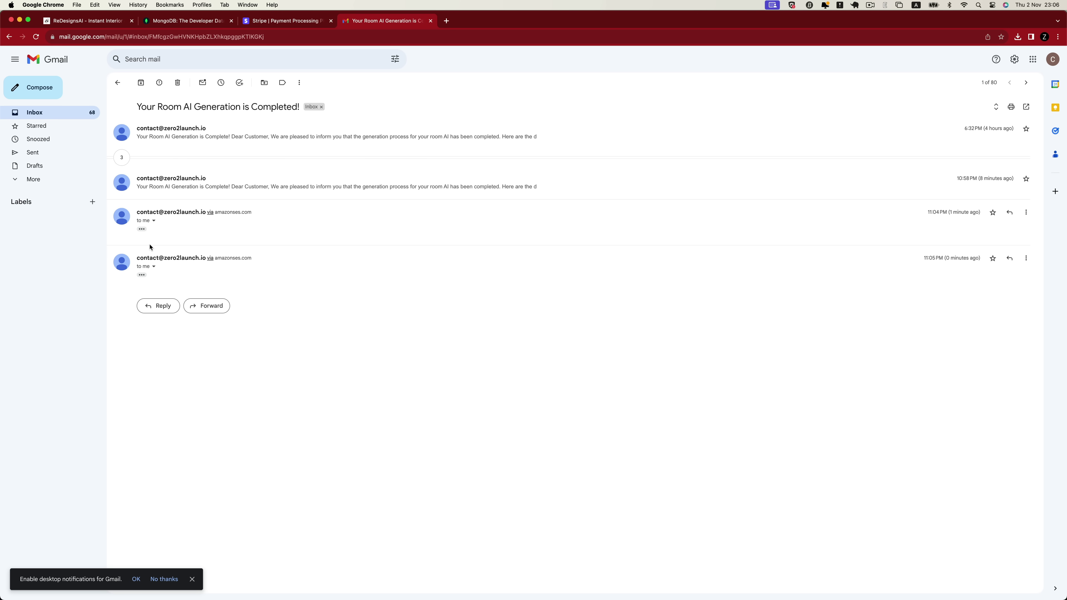
{"action": "left_click", "coordinate": [142, 230]}
{"action": "left_click", "coordinate": [142, 396]}
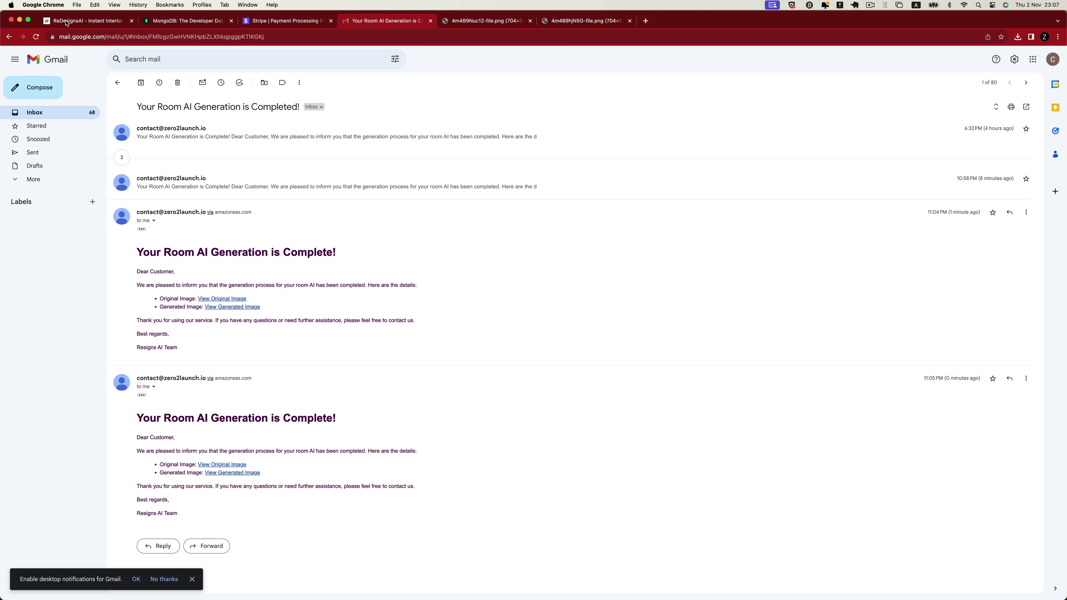
{"action": "left_click", "coordinate": [77, 26]}
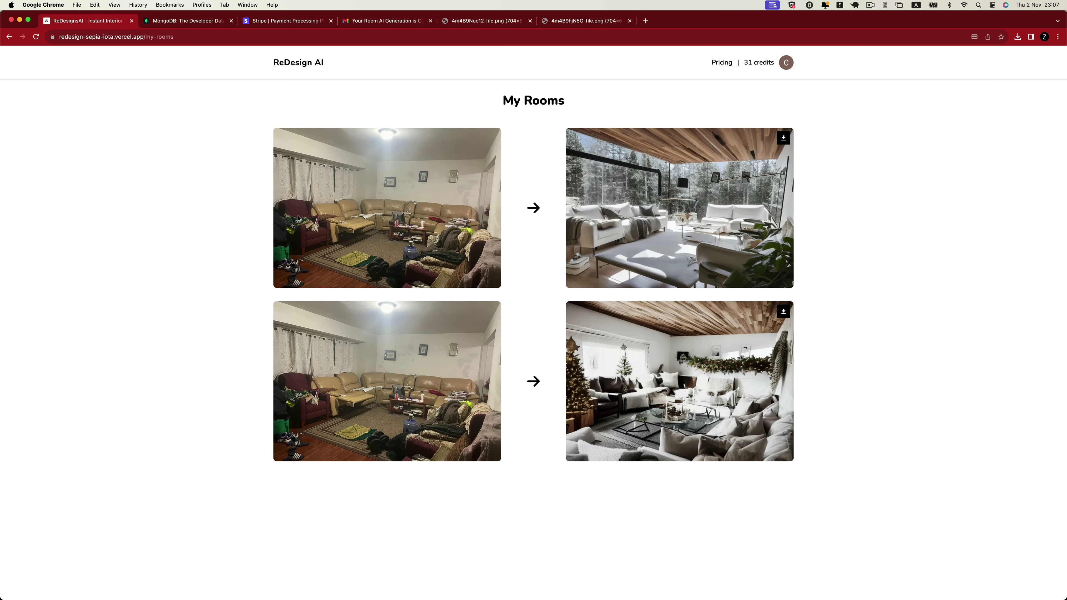
- Sign out of the customer account and sign back in with the admin Google account
{"action": "left_click", "coordinate": [787, 63]}
{"action": "left_click", "coordinate": [751, 121]}
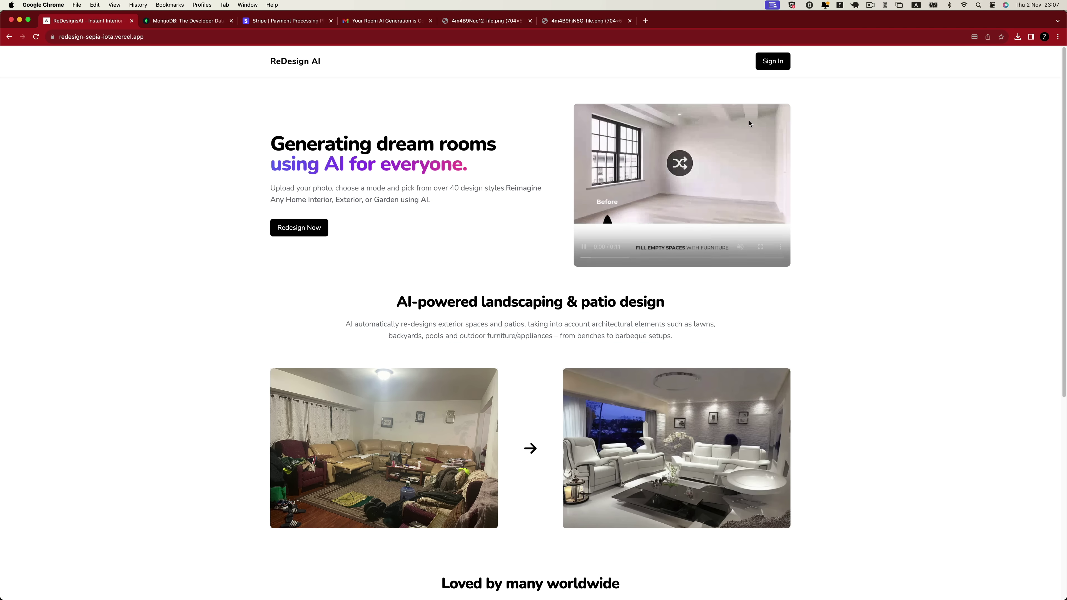
{"action": "left_click", "coordinate": [772, 61]}
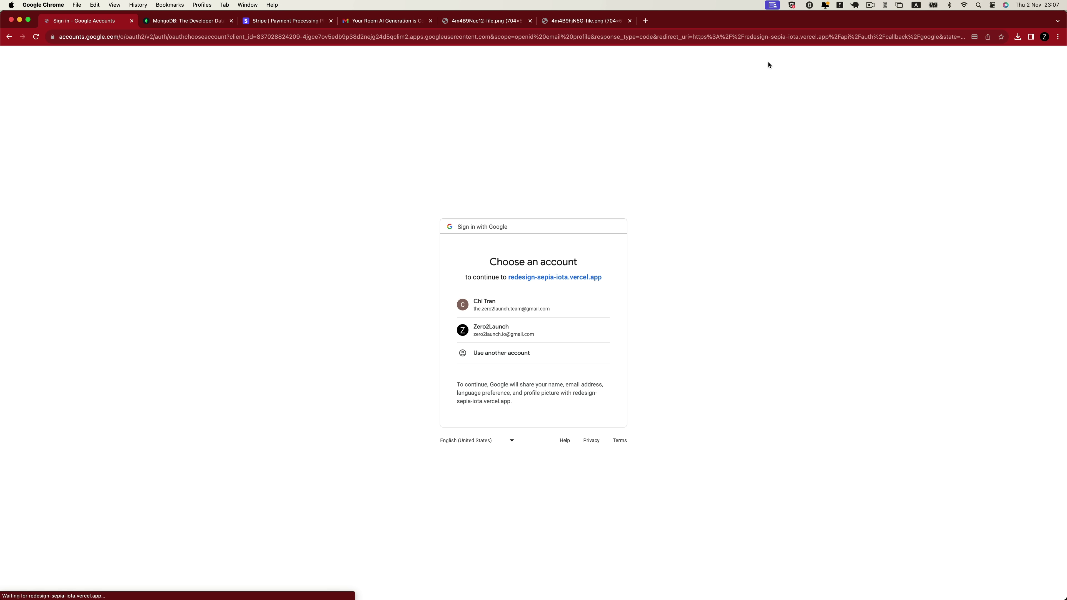
{"action": "left_click", "coordinate": [499, 335]}
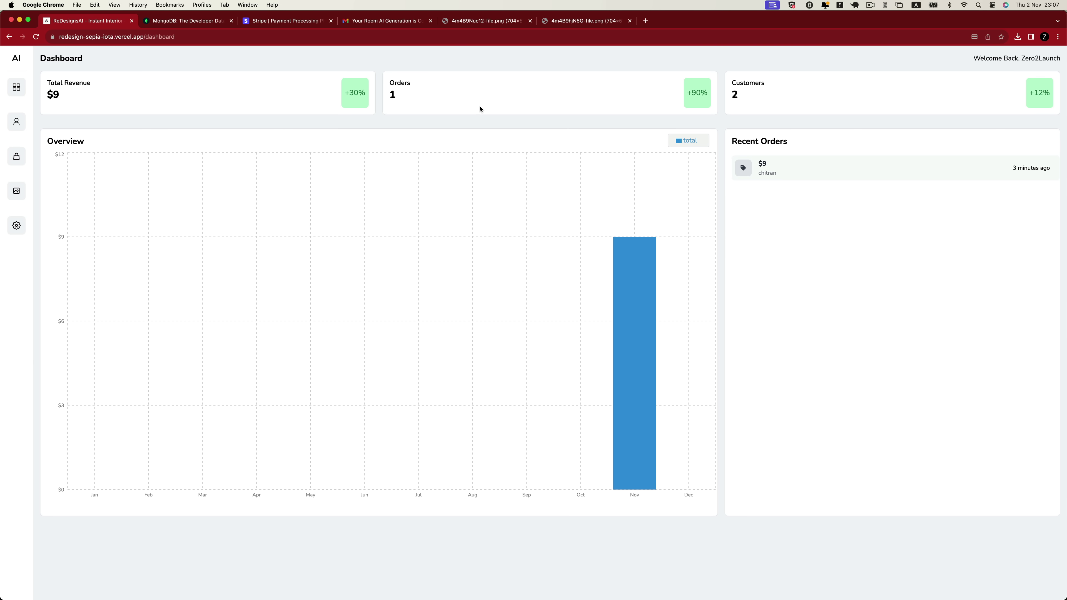
- Review the admin Customers list, then Orders, then the uploaded and generated Room Photos
{"action": "mouse_move", "coordinate": [637, 254]}
{"action": "mouse_move", "coordinate": [89, 236]}
{"action": "left_click", "coordinate": [17, 122]}
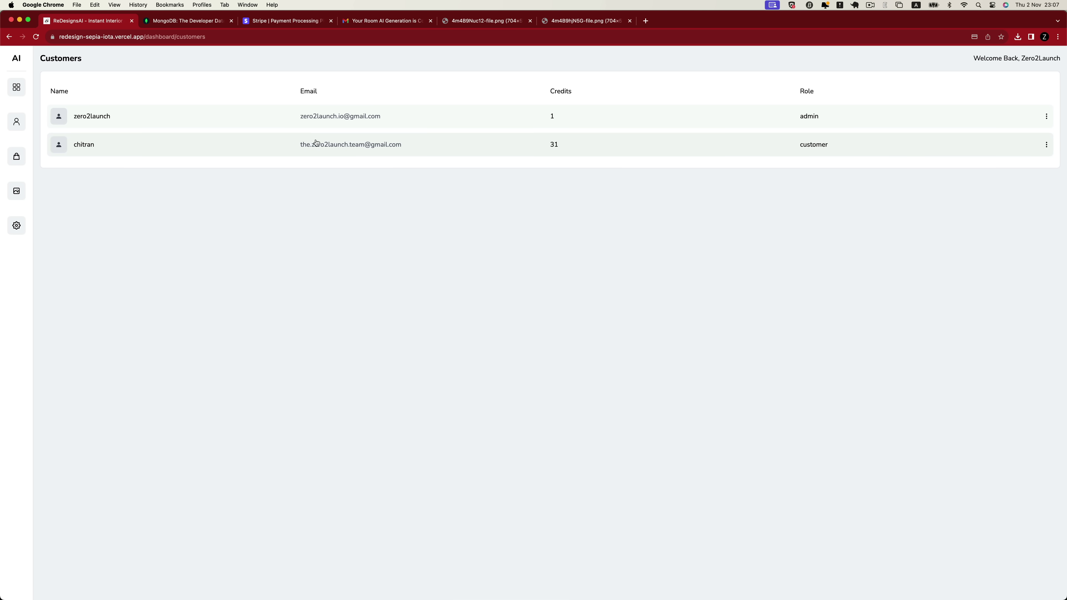
{"action": "left_click", "coordinate": [17, 158]}
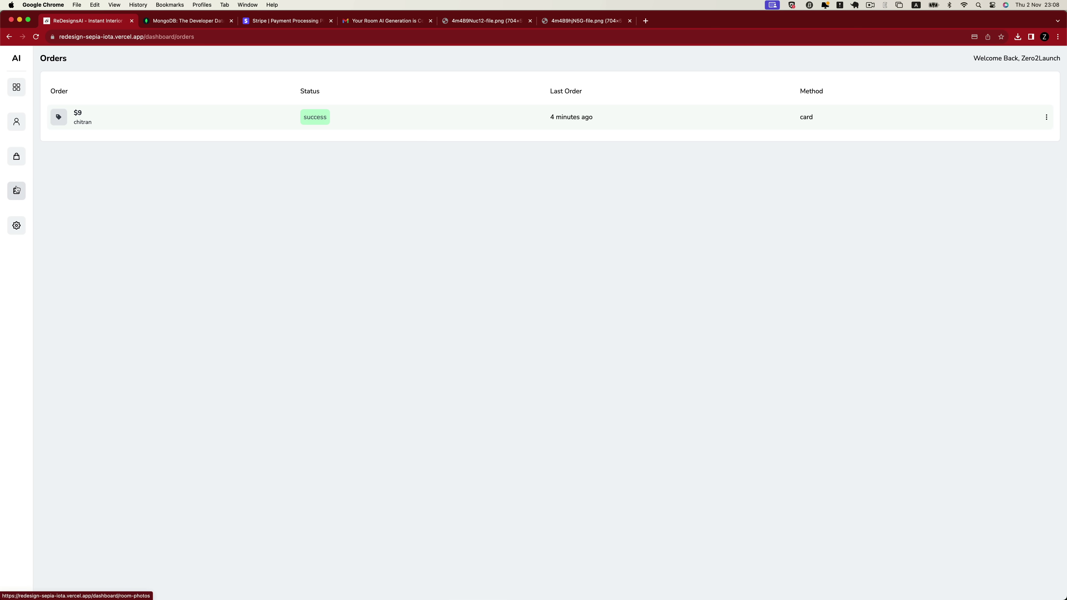
{"action": "left_click", "coordinate": [16, 190]}
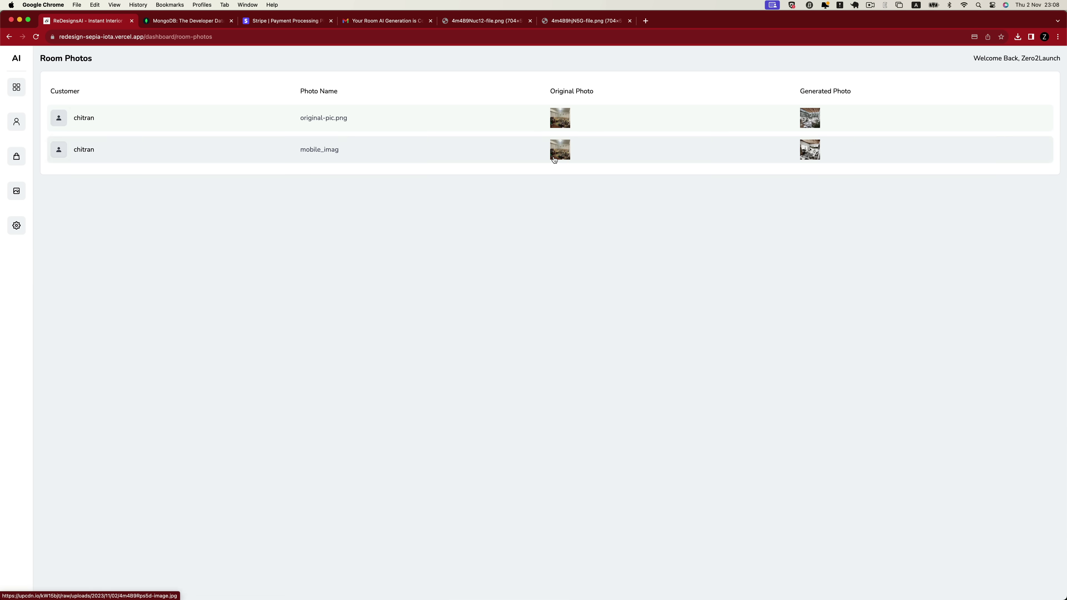
- Open the first generated room photo and the second row's original photo in new tabs
{"action": "left_click", "coordinate": [806, 121]}
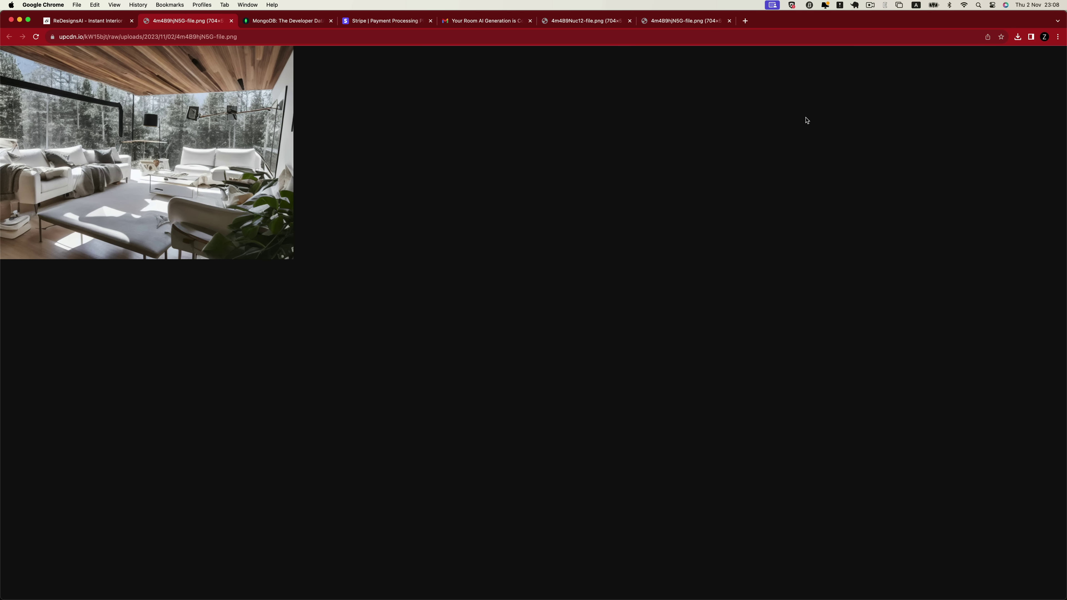
{"action": "left_click", "coordinate": [112, 25]}
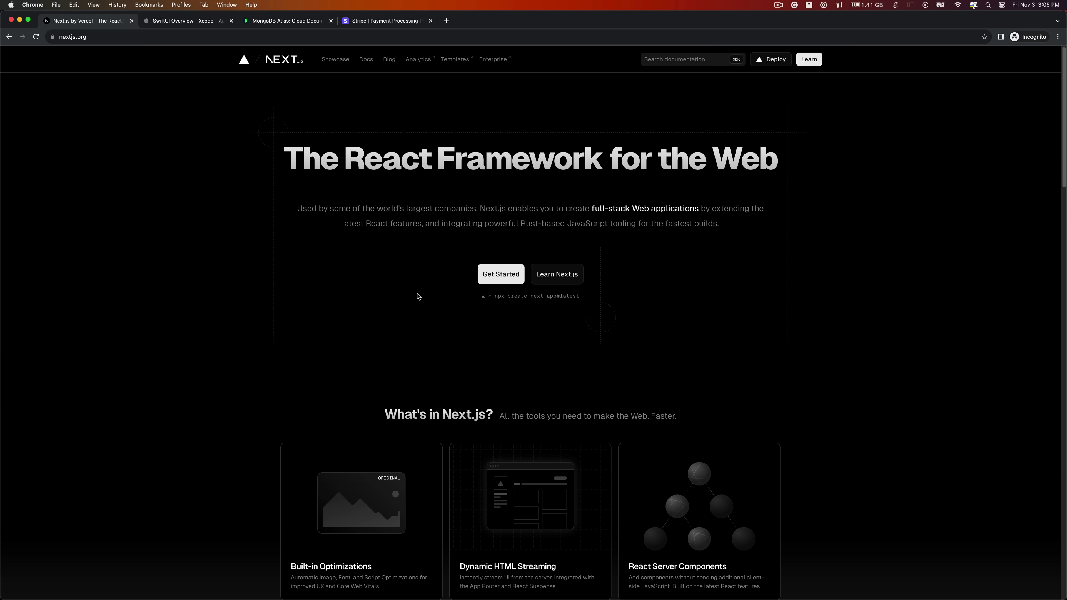
- Show the SwiftUI Overview, MongoDB Atlas and Stripe homepage tabs in turn
{"action": "left_click", "coordinate": [201, 23]}
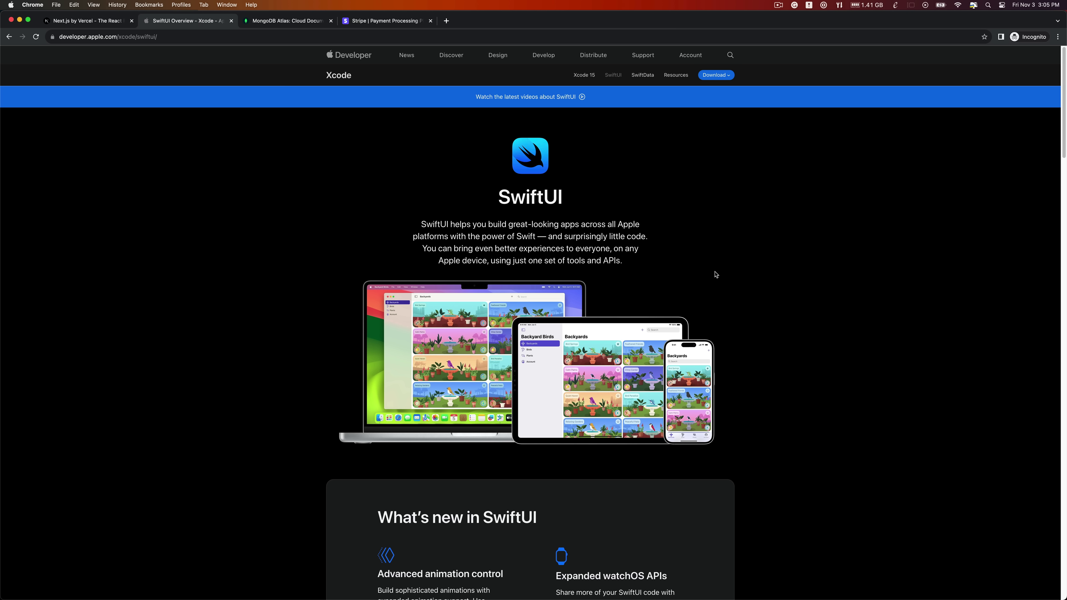
{"action": "left_click", "coordinate": [300, 23]}
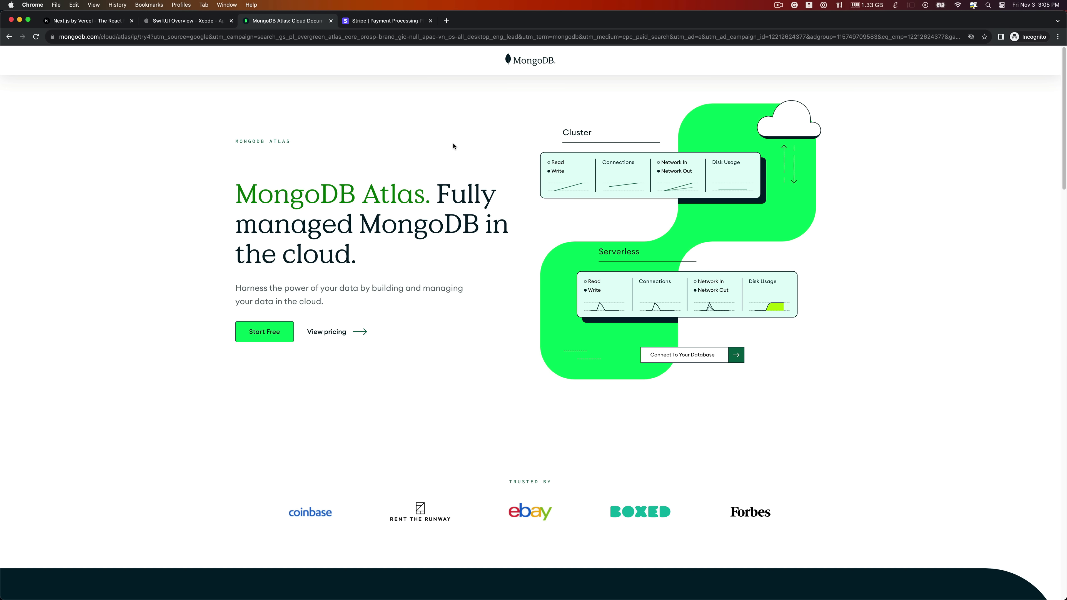
{"action": "left_click", "coordinate": [393, 23]}
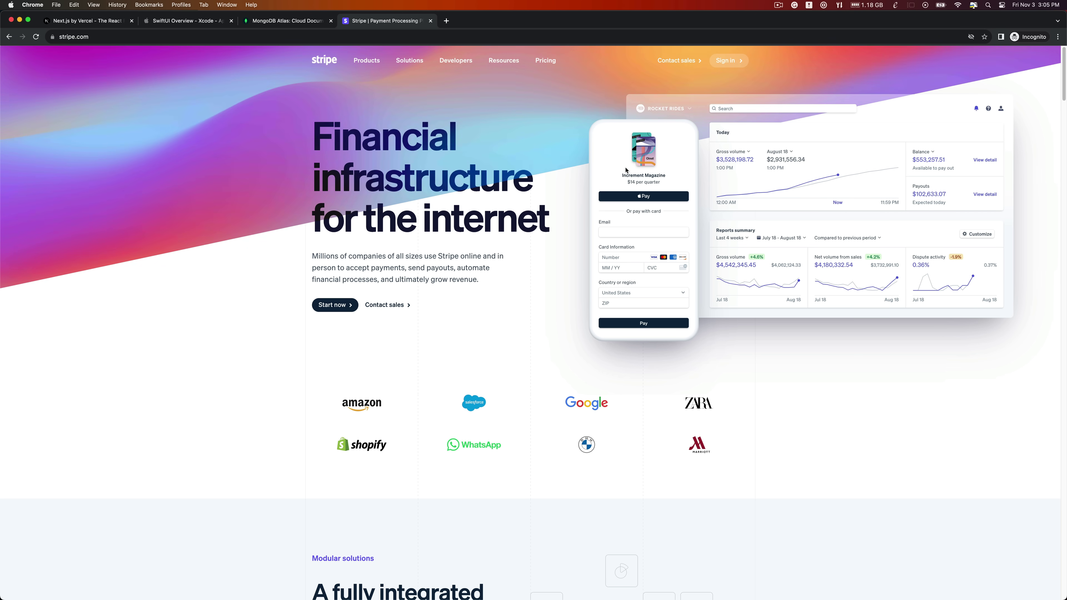